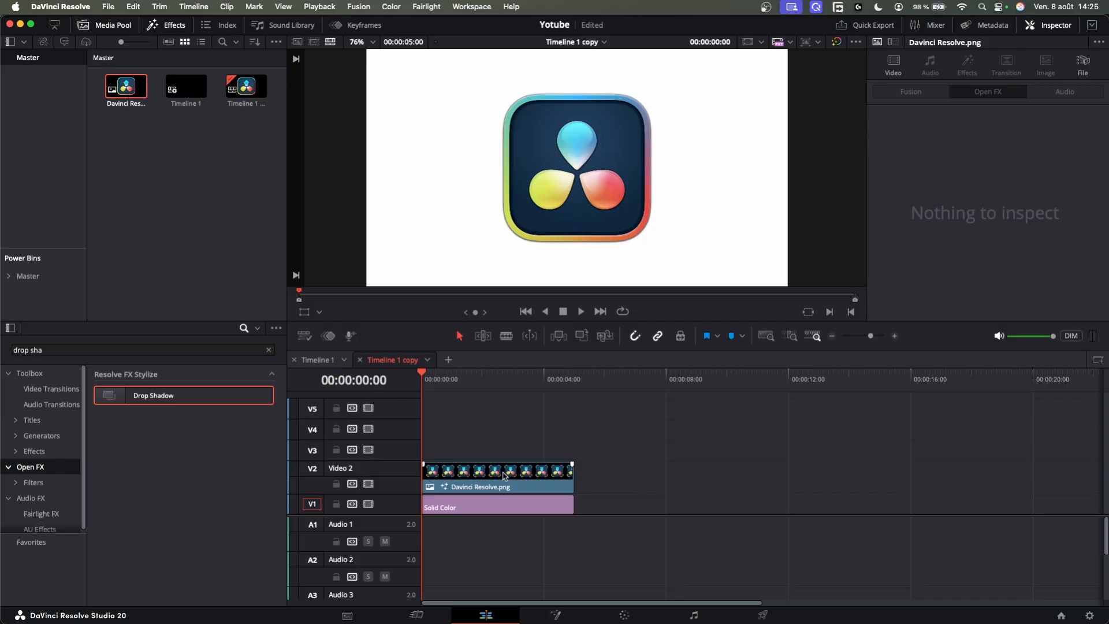
Apply the Drop Shadow effect to the Davinci Resolve.png clip on V2 using the program's quick search
click(504, 475)
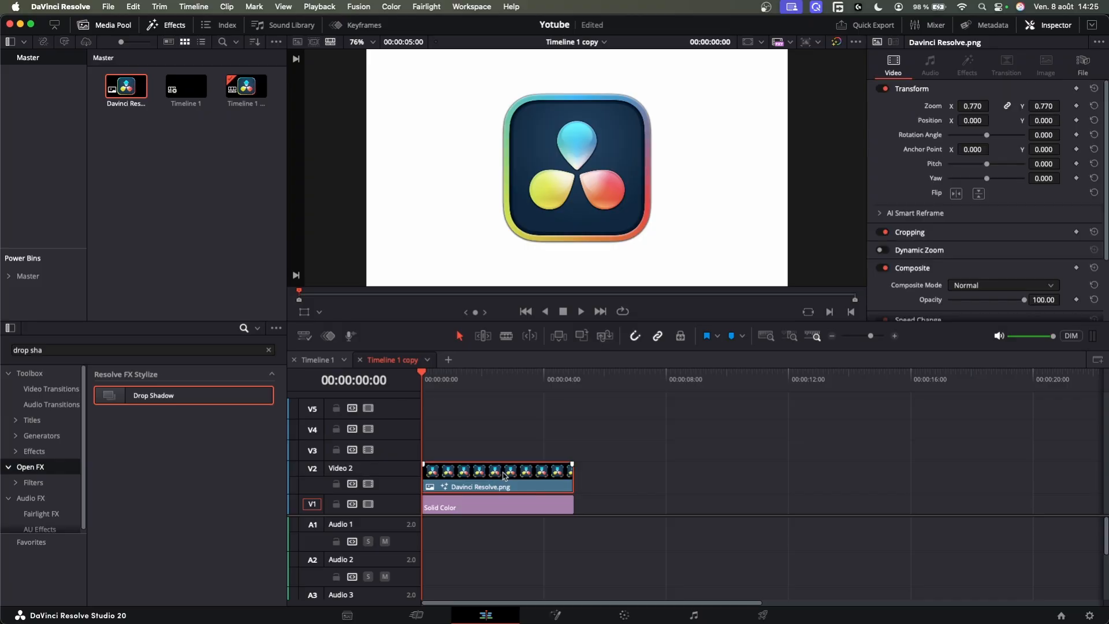
key(super+shift+space)
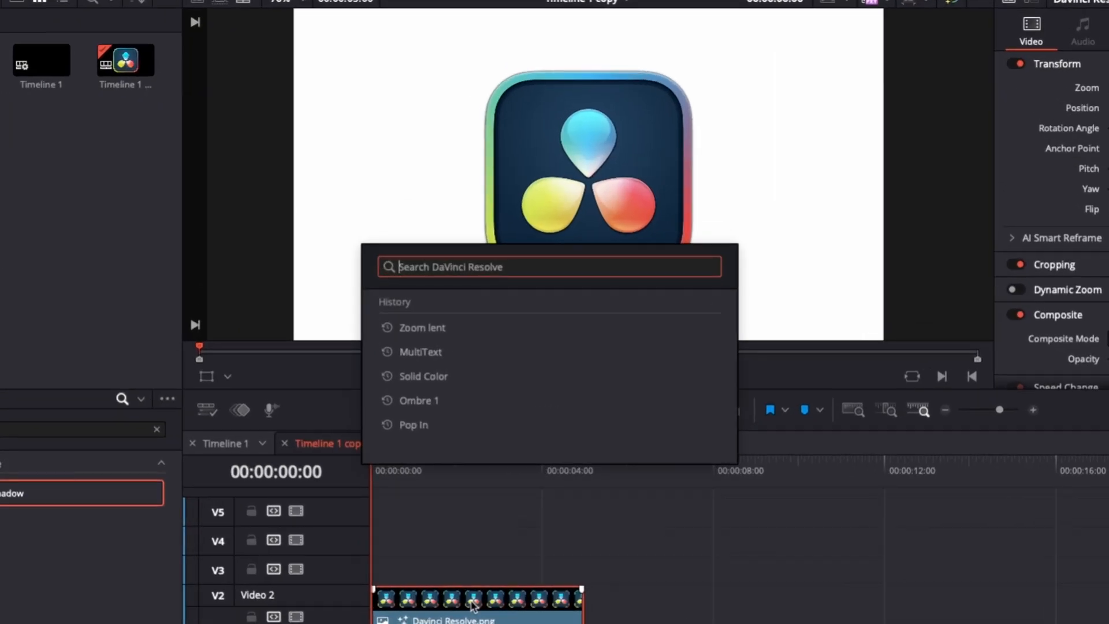
text(drop)
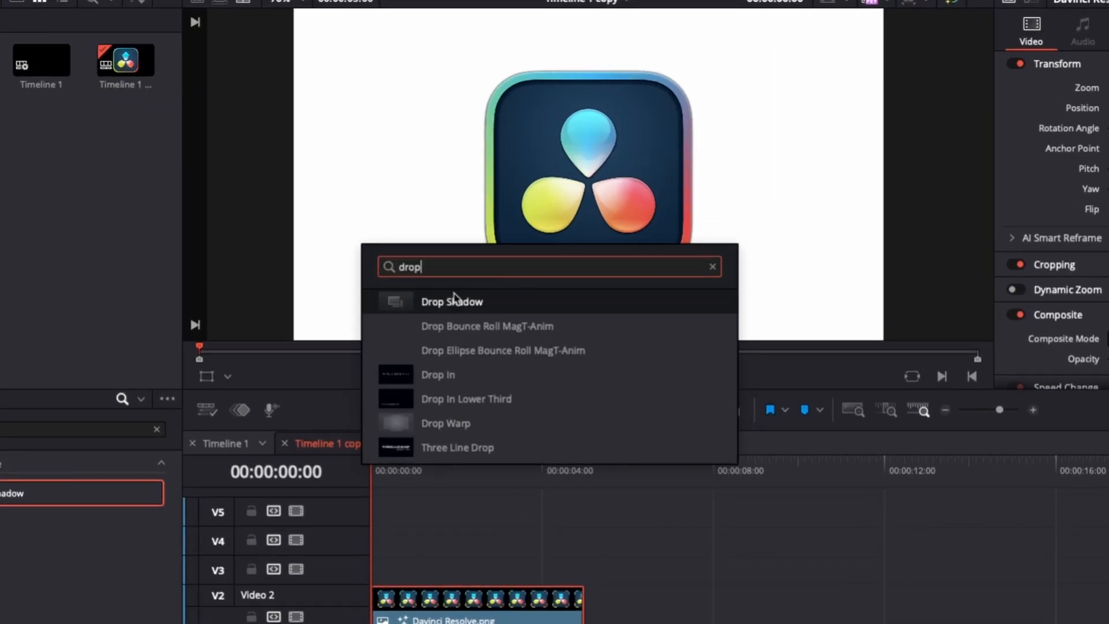
click(469, 302)
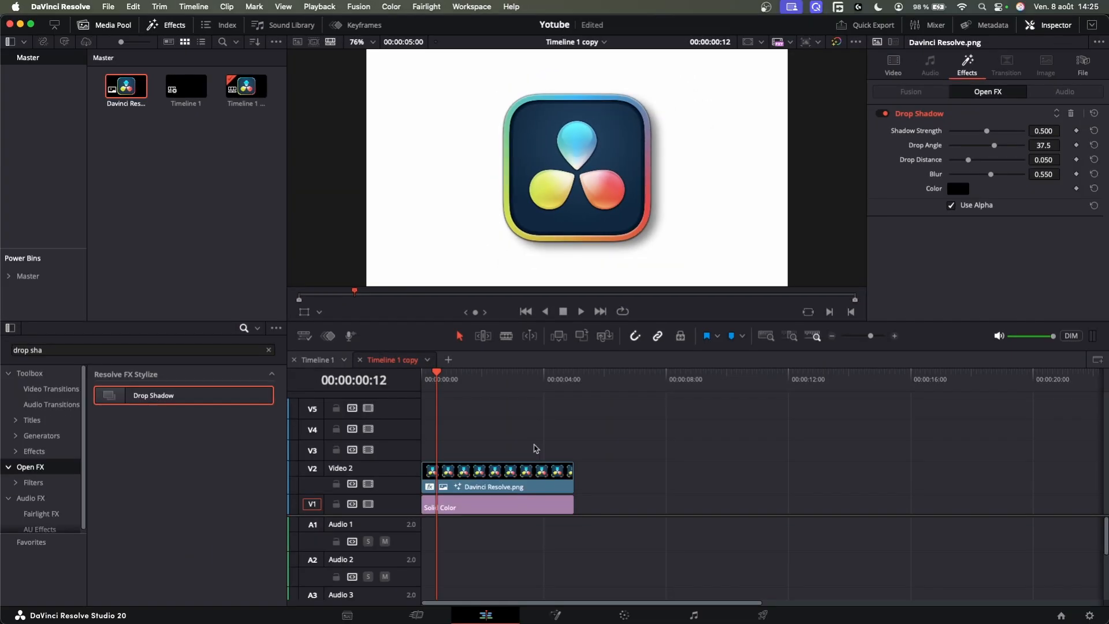
Find Pop In with the quick search, apply it to the logo clip, and play the timeline
key(super+shift+space)
text(pop)
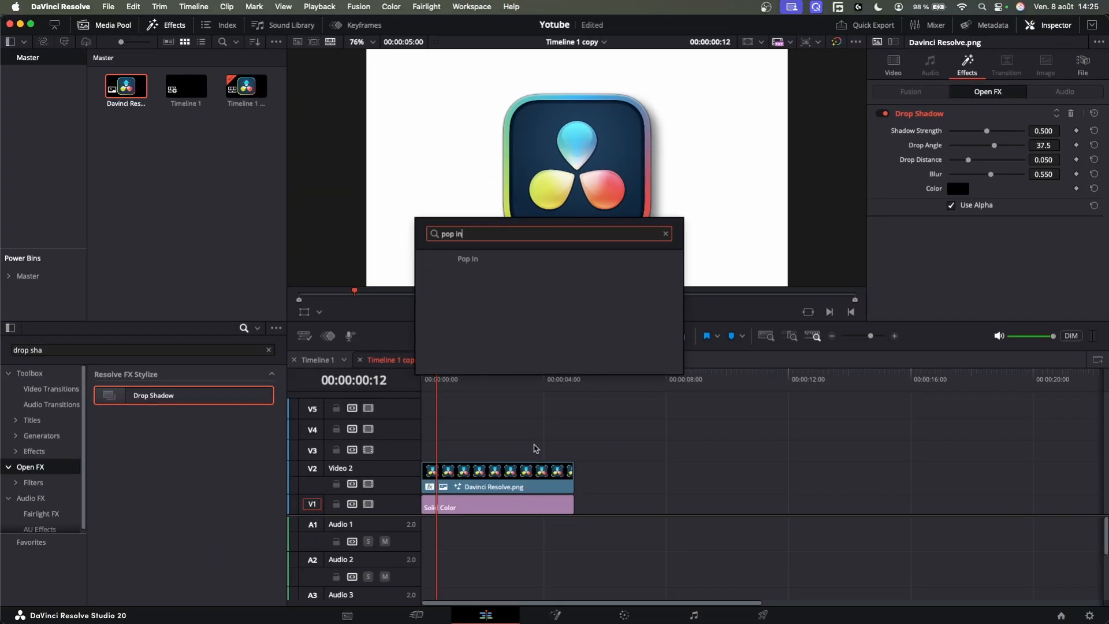
click(564, 258)
key(space)
Insert a Text title on V3 at 00:00:01:12 using the quick search, and move the playhead over it
key(super+shift+space)
text(text)
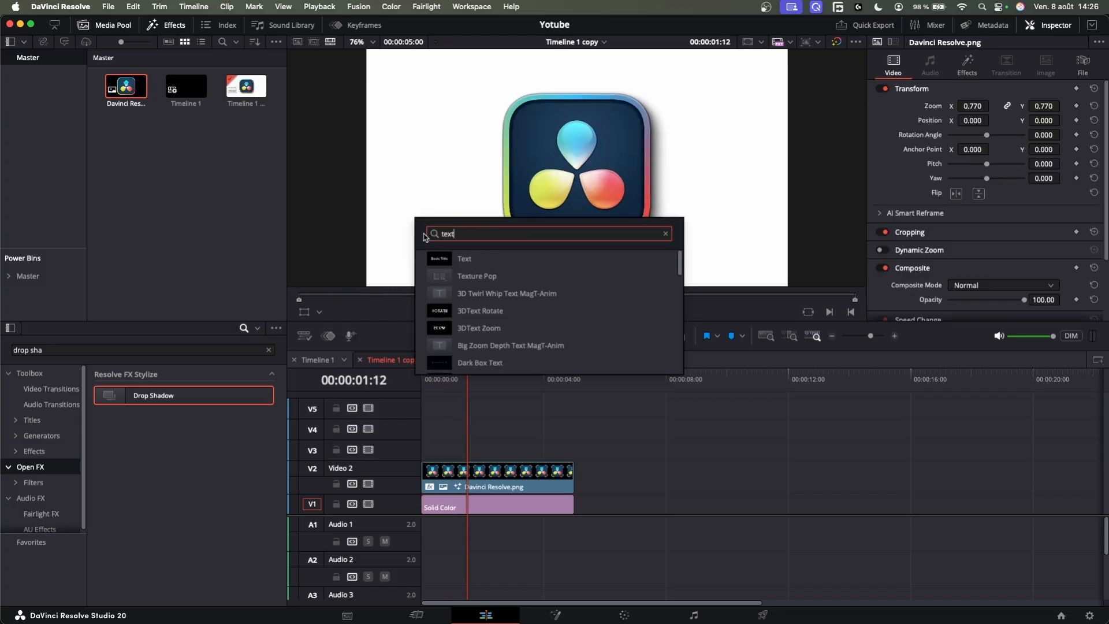
click(496, 259)
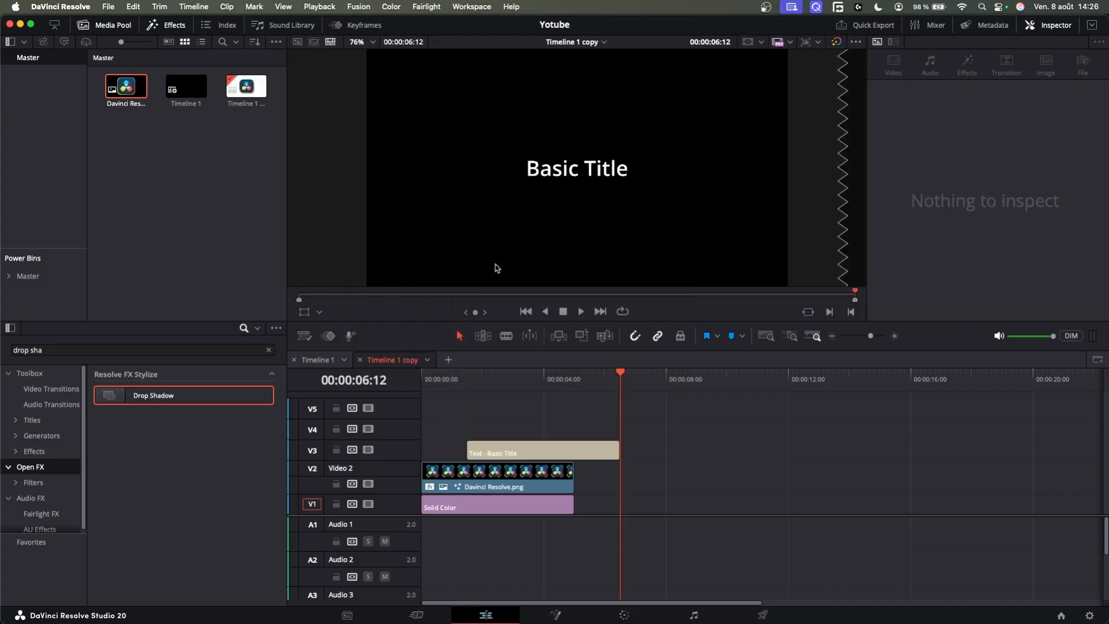
drag(462, 380, 512, 379)
click(543, 444)
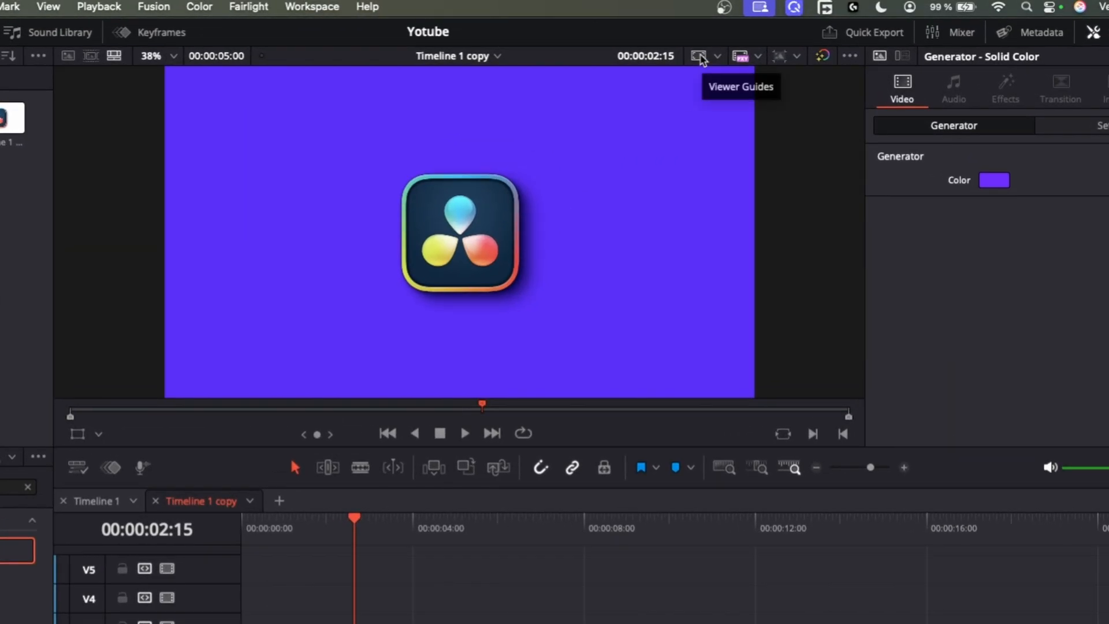
Turn on the viewer's rulers and Title safe area guide, and move the logo down and to the right within the frame
click(700, 57)
click(719, 56)
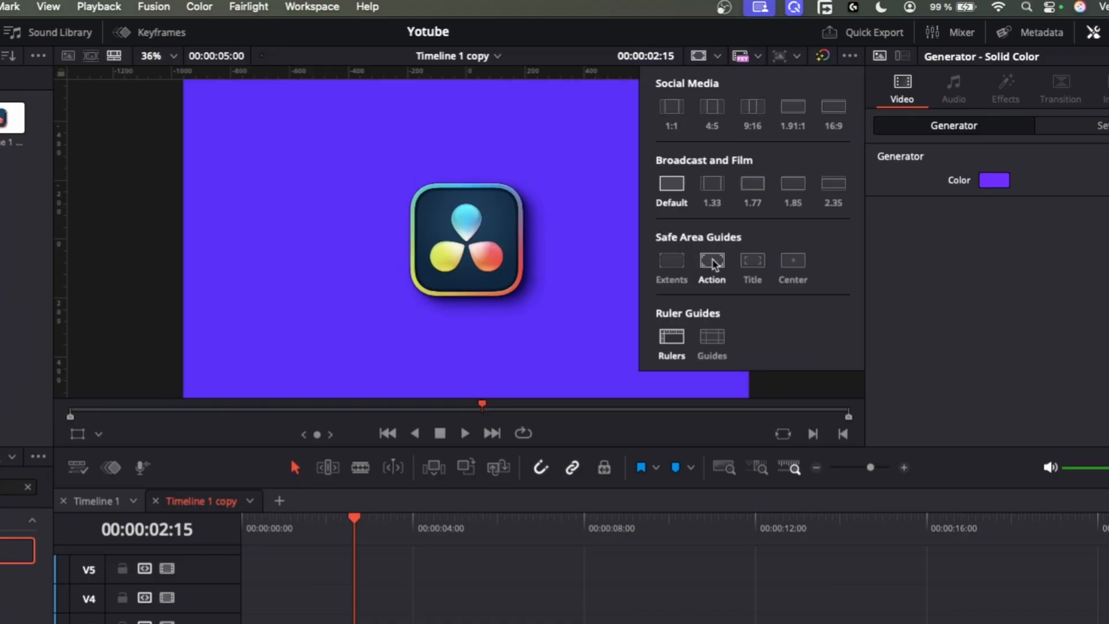
click(753, 261)
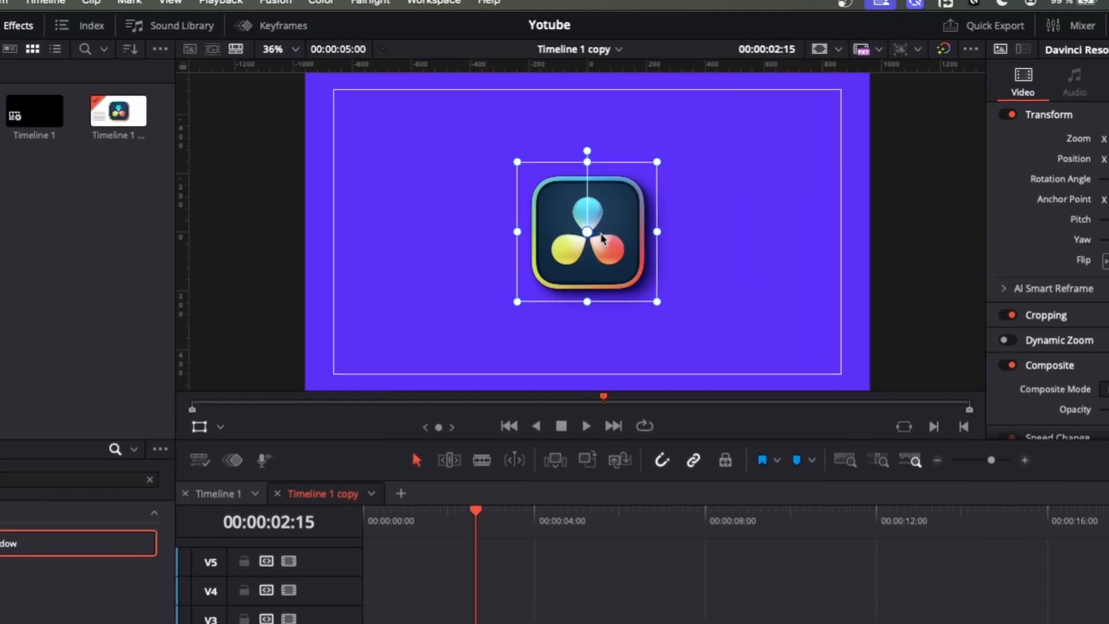
drag(601, 237, 657, 308)
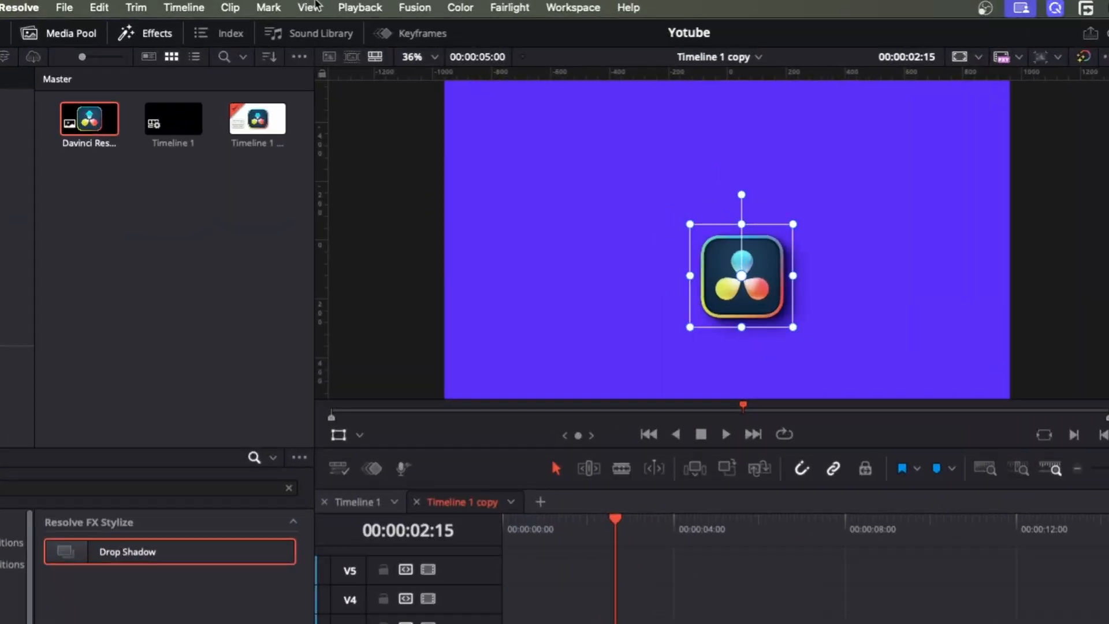
Add a horizontal viewer guide at position 0
click(310, 7)
mouse_move(379, 245)
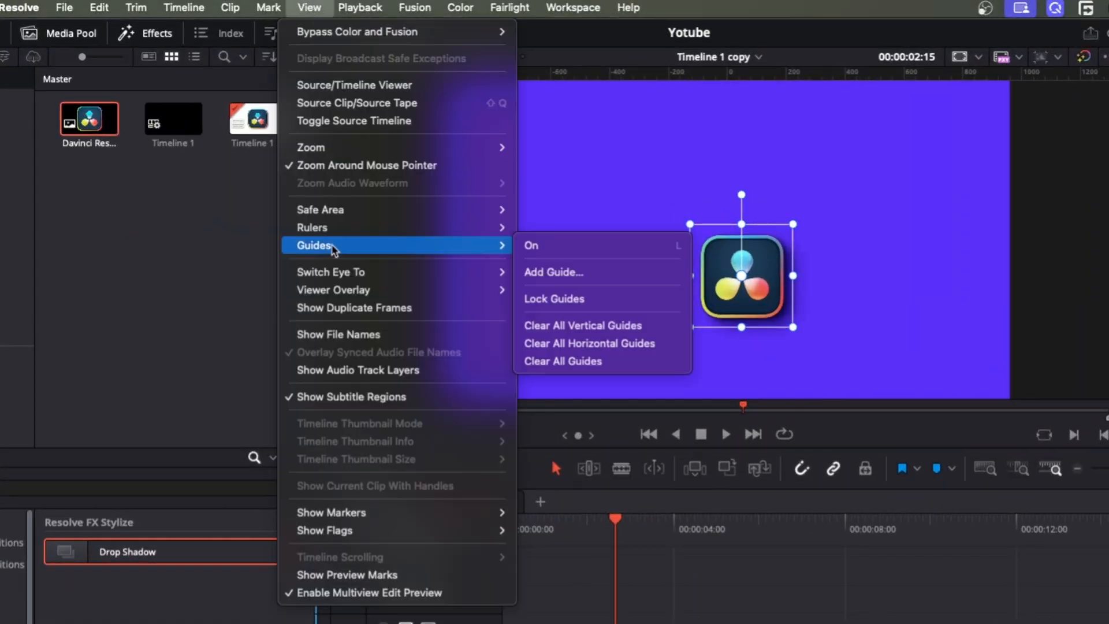
click(575, 276)
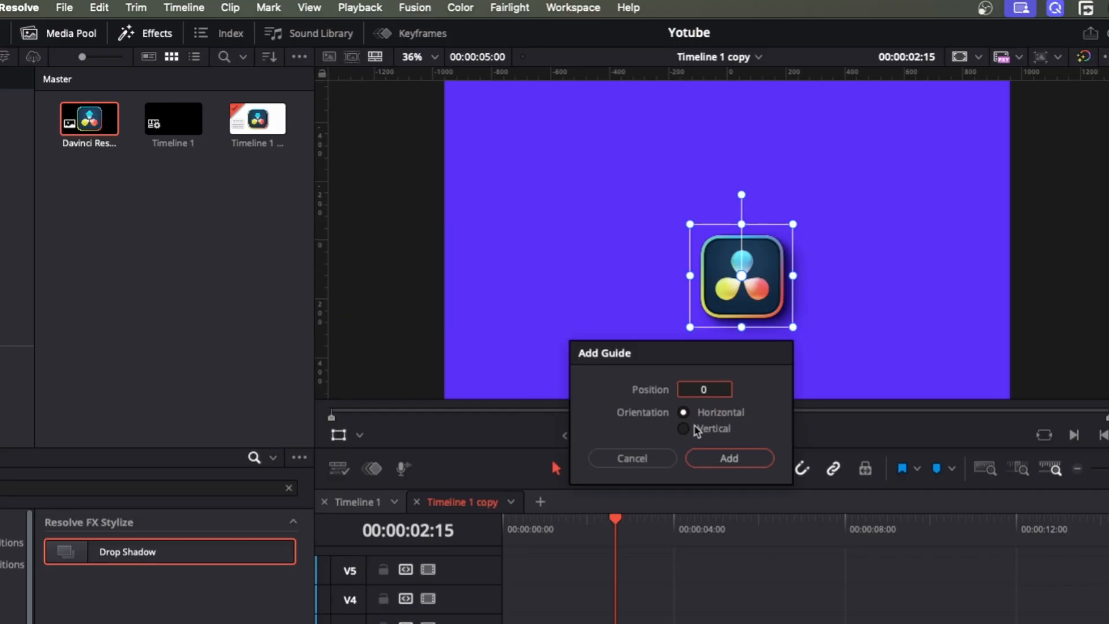
click(726, 460)
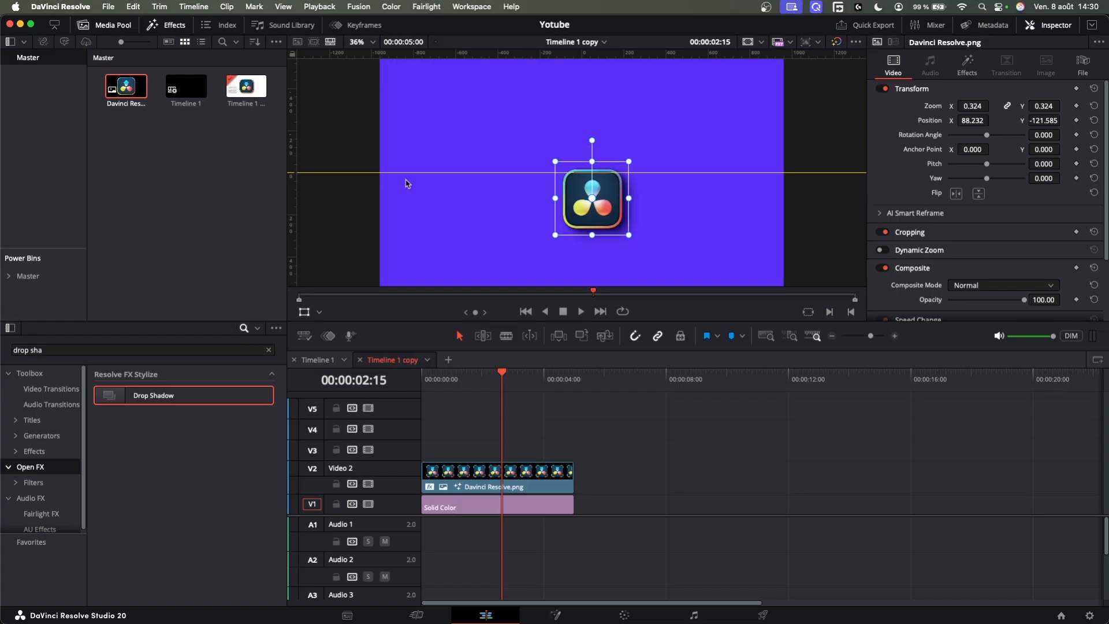
Lower the horizontal guide and move the logo to about X 518 so that its bounding box rests on the guide
drag(429, 173, 446, 230)
drag(611, 215, 661, 205)
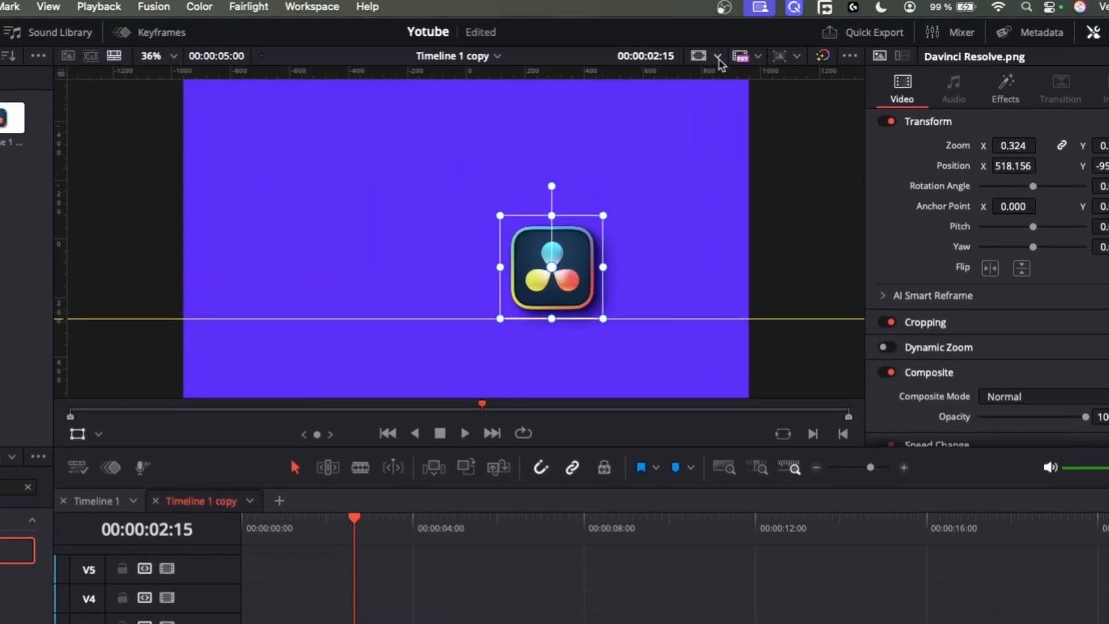
Toggle the viewer's rulers independently of the horizontal guide
click(719, 56)
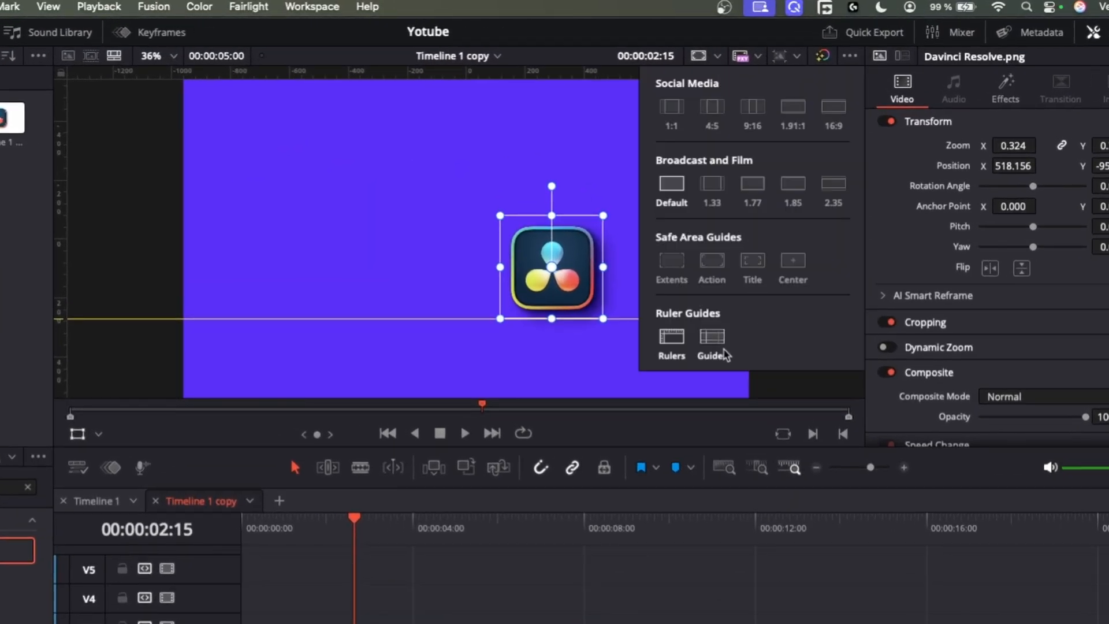
click(674, 340)
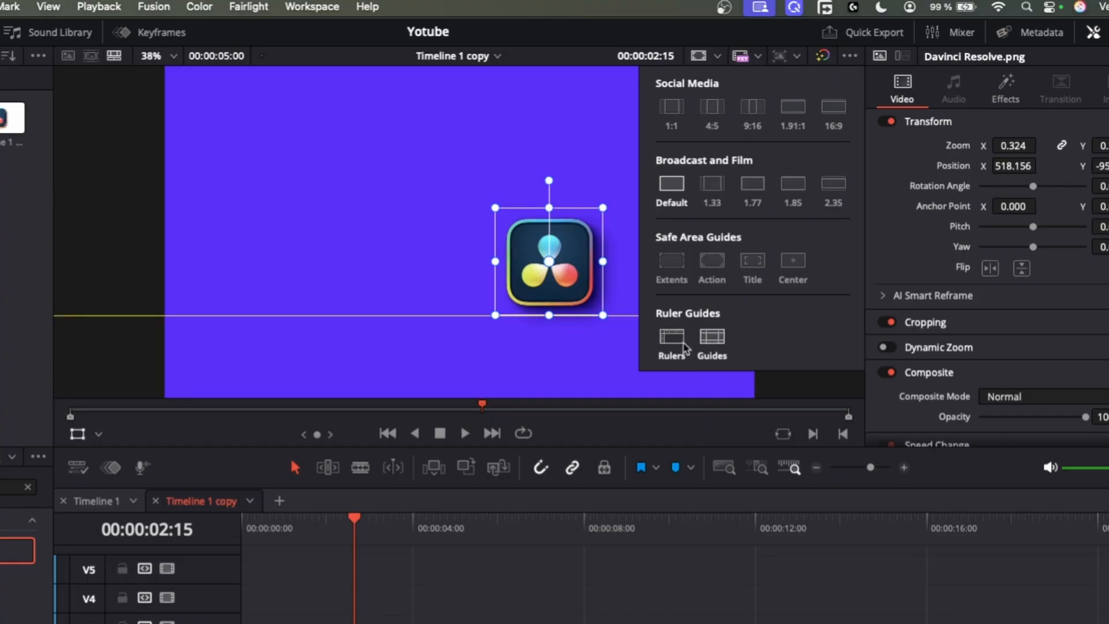
click(674, 339)
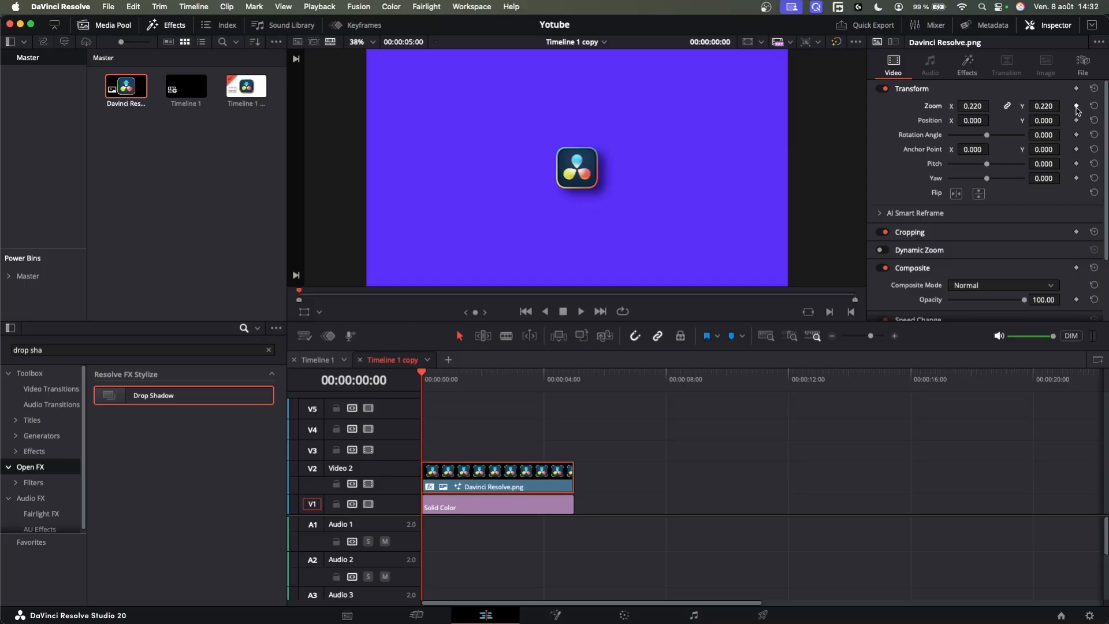
Keyframe the logo's zoom at the clip's start and at 00:00:00:20, and show the keyframe tracks beneath the timeline
click(447, 374)
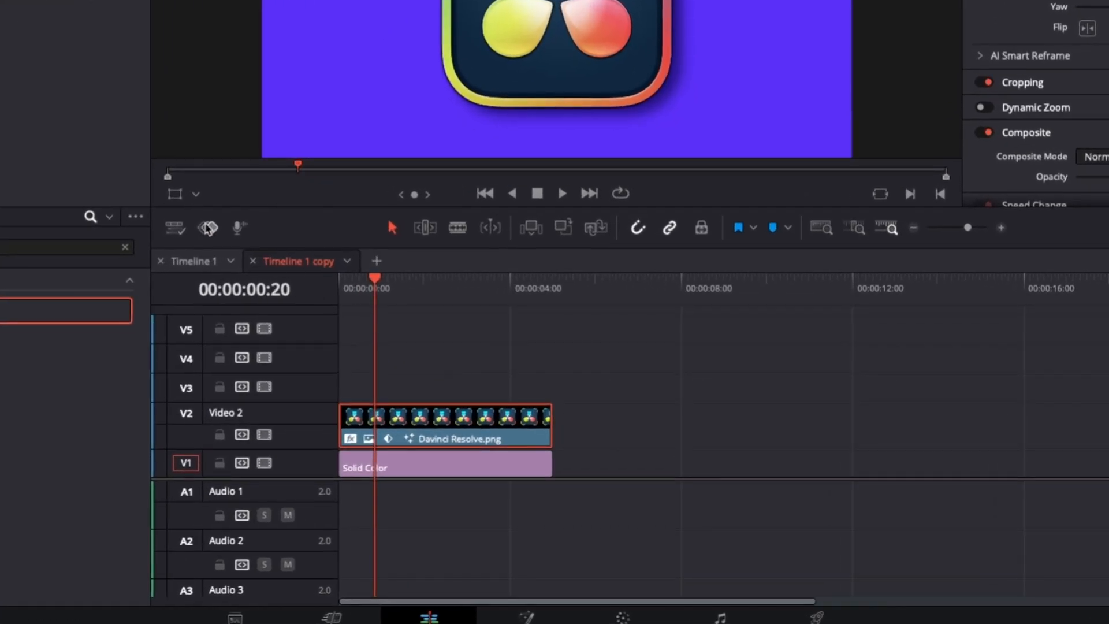
click(208, 227)
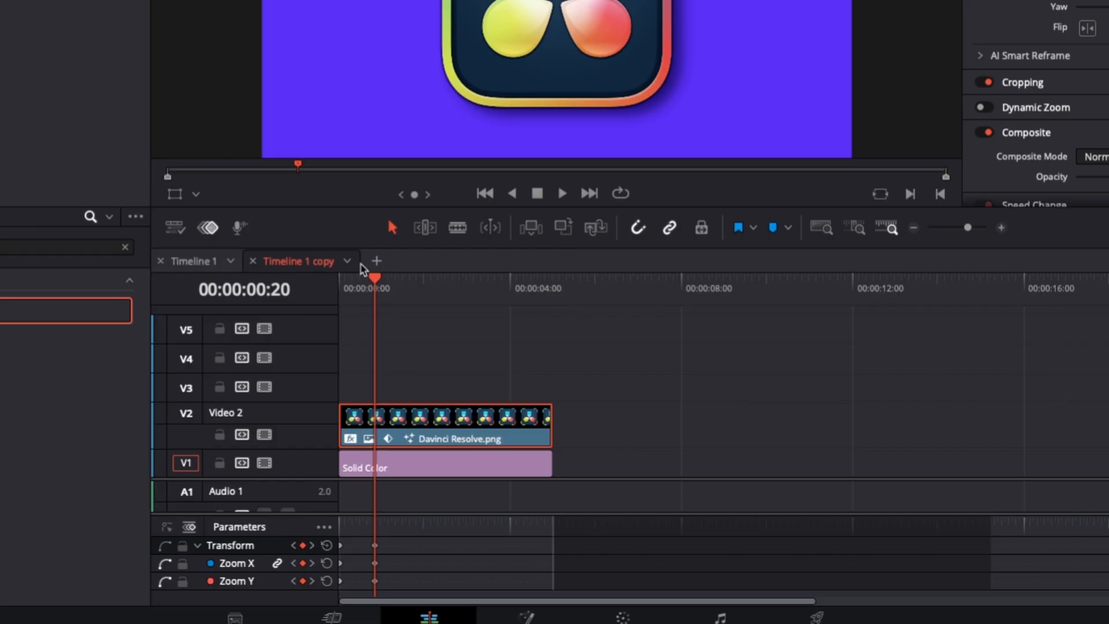
Turn the Display Stacked Timelines option off and back on
click(175, 228)
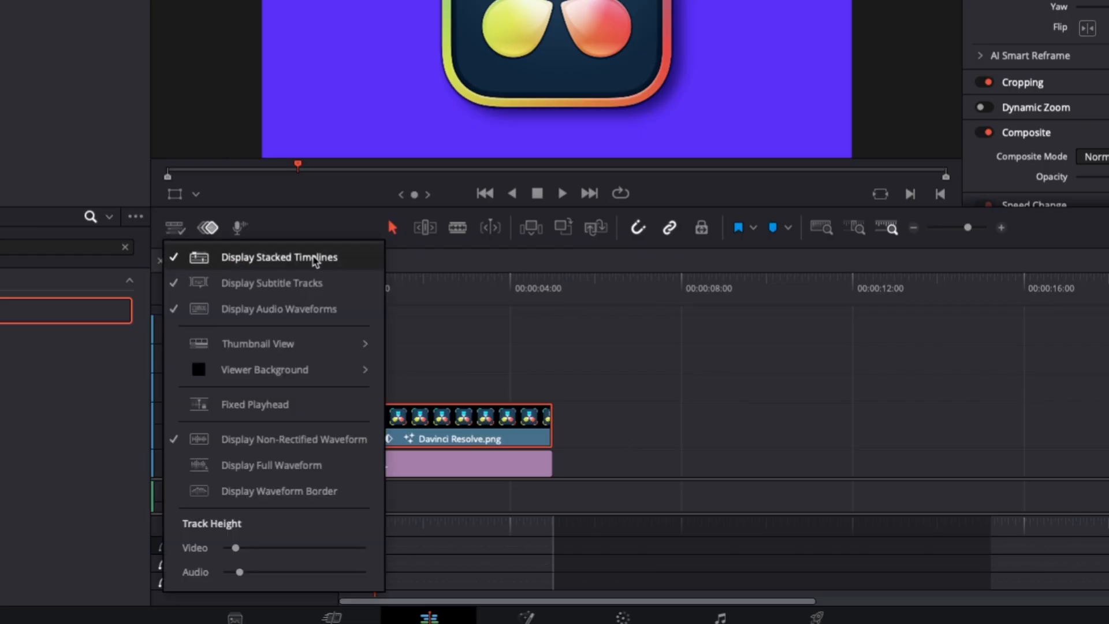
click(315, 261)
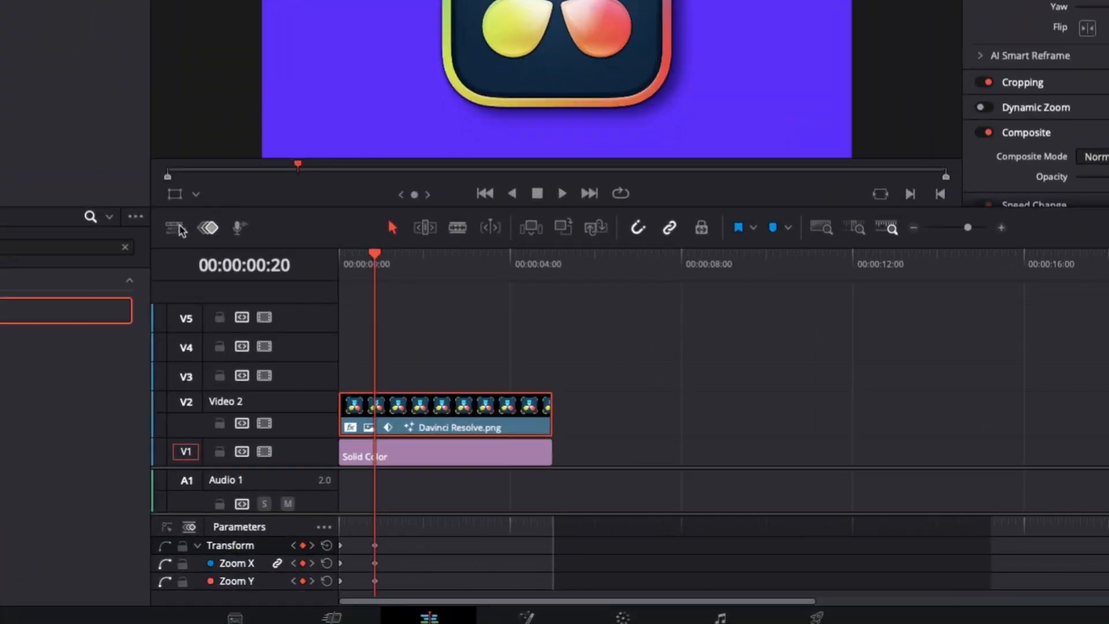
click(197, 246)
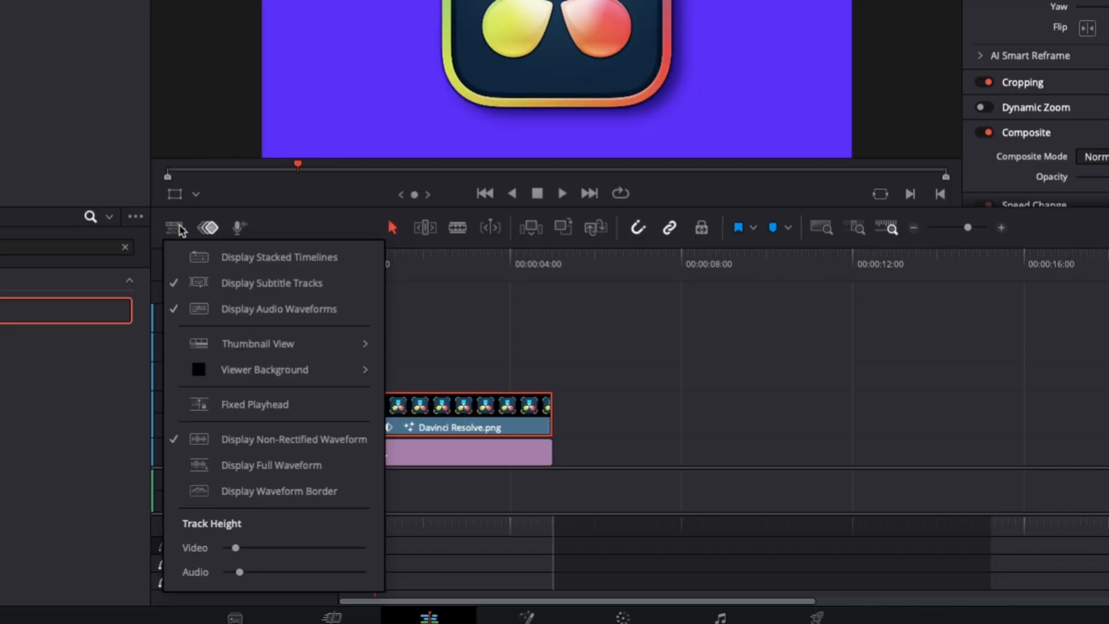
click(310, 261)
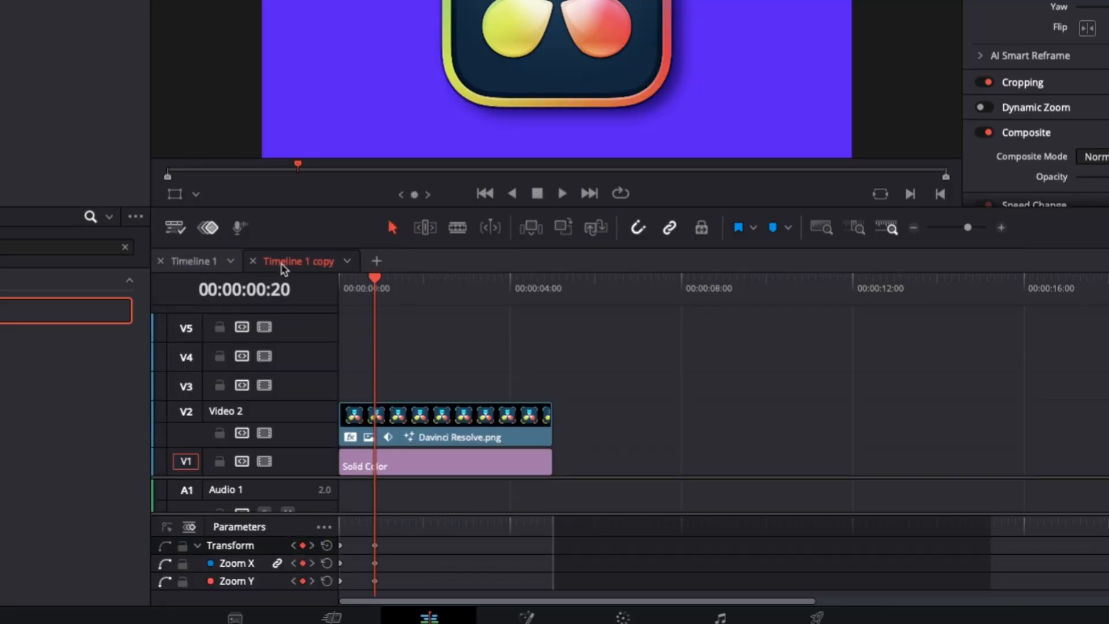
Enlarge the keyframe area, move the second zoom keyframe to about 7 seconds, and play the animation
drag(411, 514, 435, 465)
drag(415, 572, 412, 503)
drag(492, 508, 648, 504)
click(480, 292)
key(space)
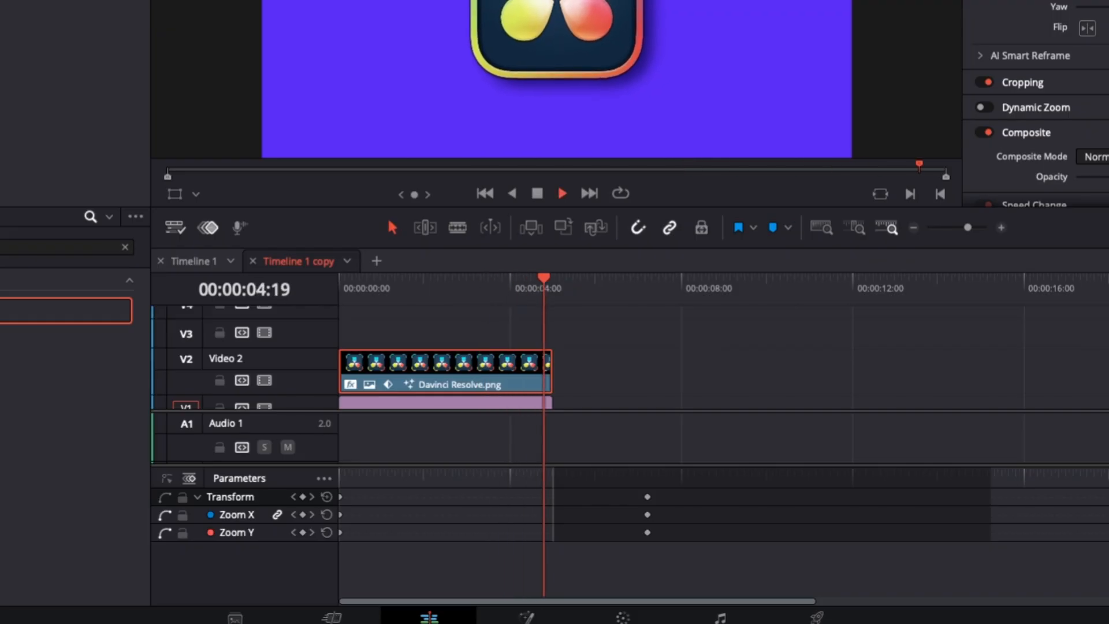
Extend the logo clip on V2 to 00:00:10:04 and play through the second zoom keyframe
drag(552, 375, 772, 375)
key(space)
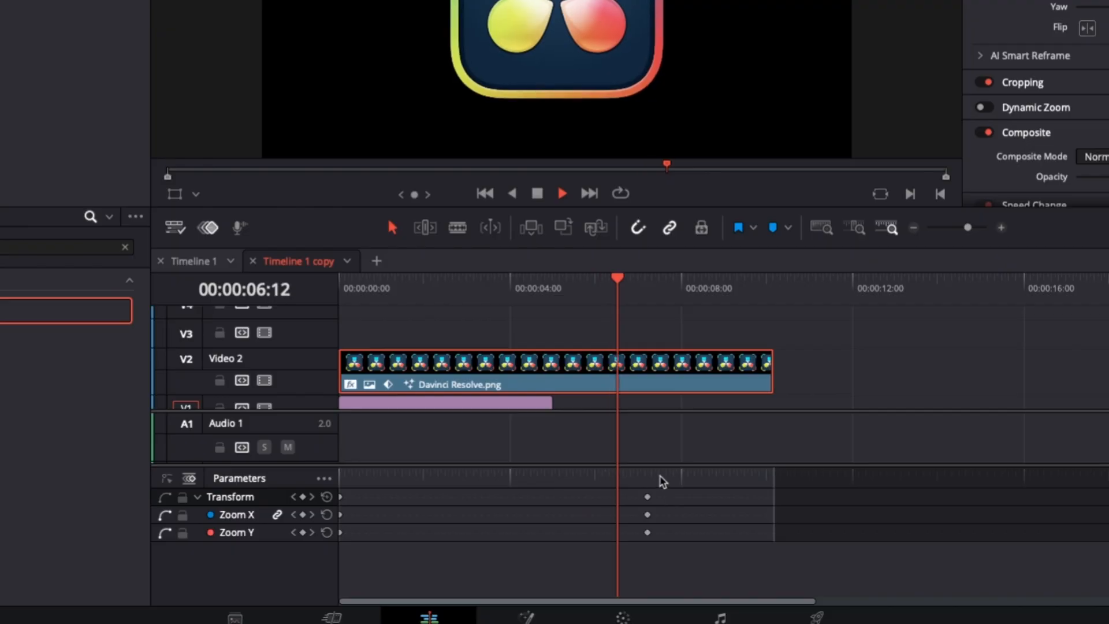
key(space)
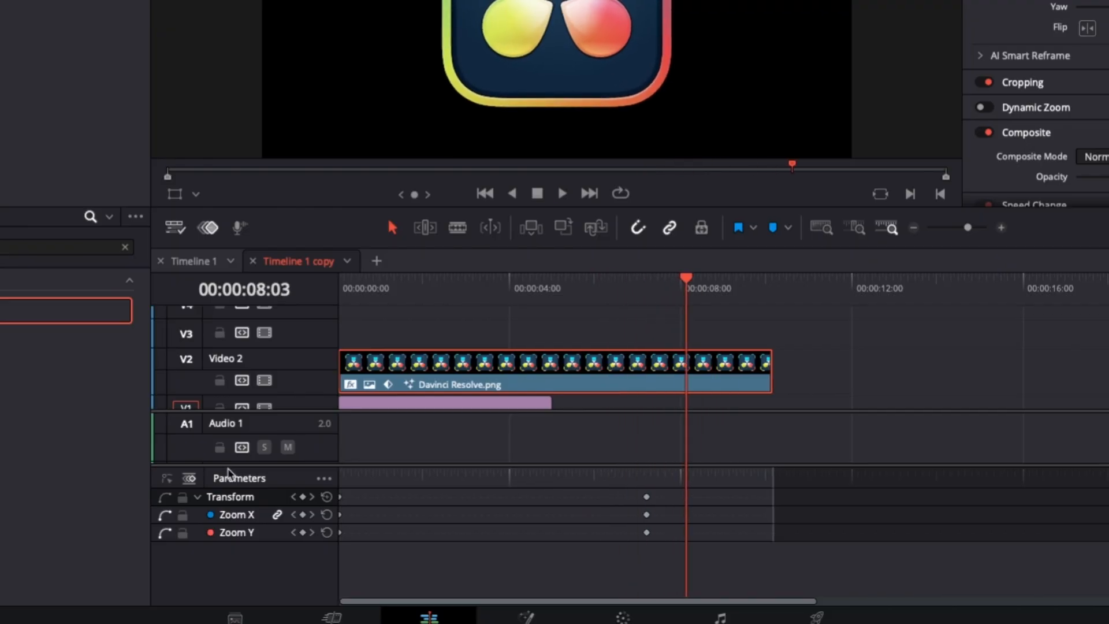
Display the logo's zoom curve with its last keyframe selected, and open the standalone Keyframes panel
click(167, 480)
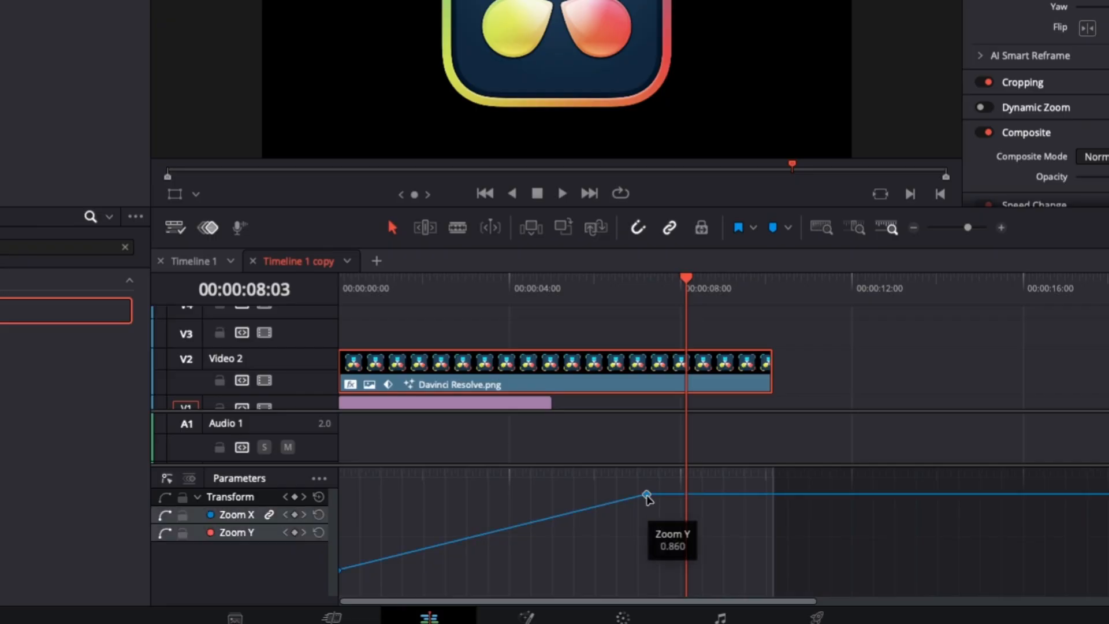
click(647, 495)
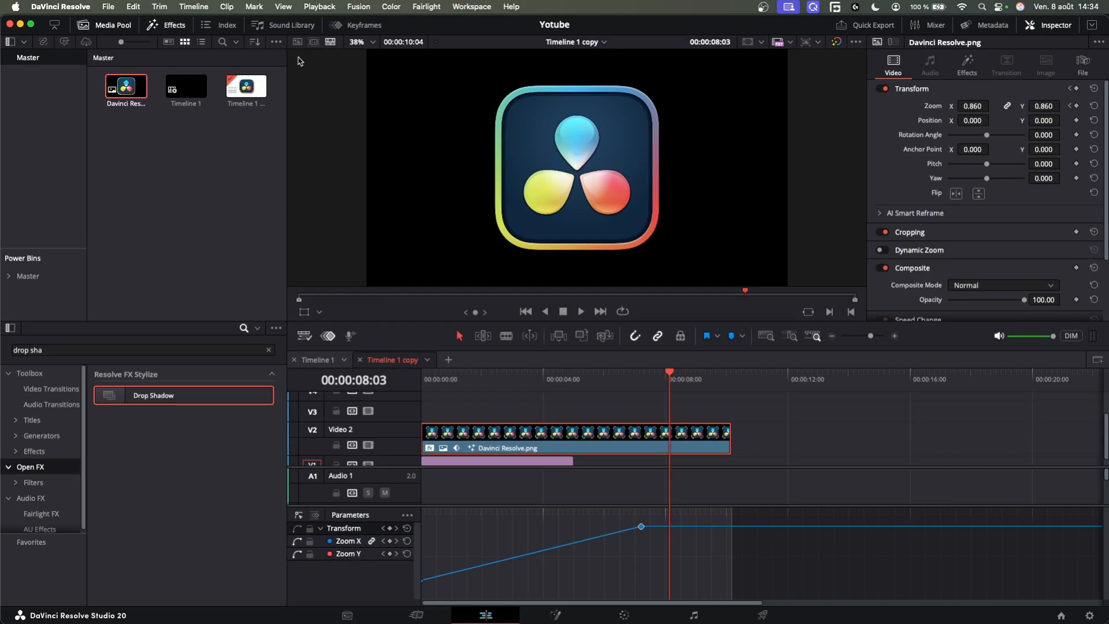
click(343, 24)
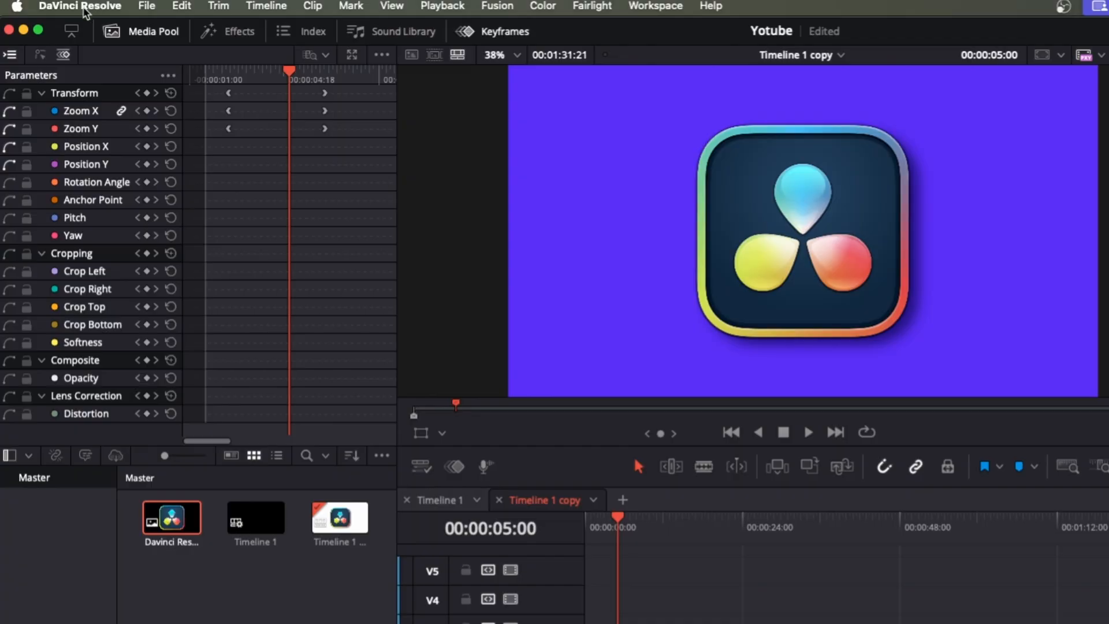
Open the Keyboard Customization settings
click(86, 7)
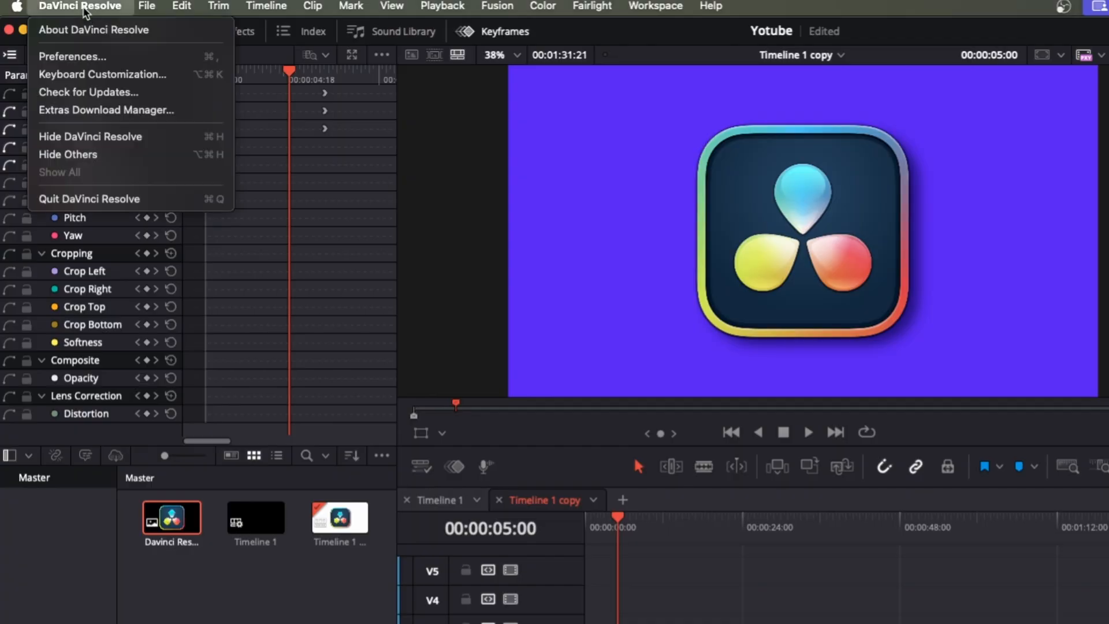
click(95, 78)
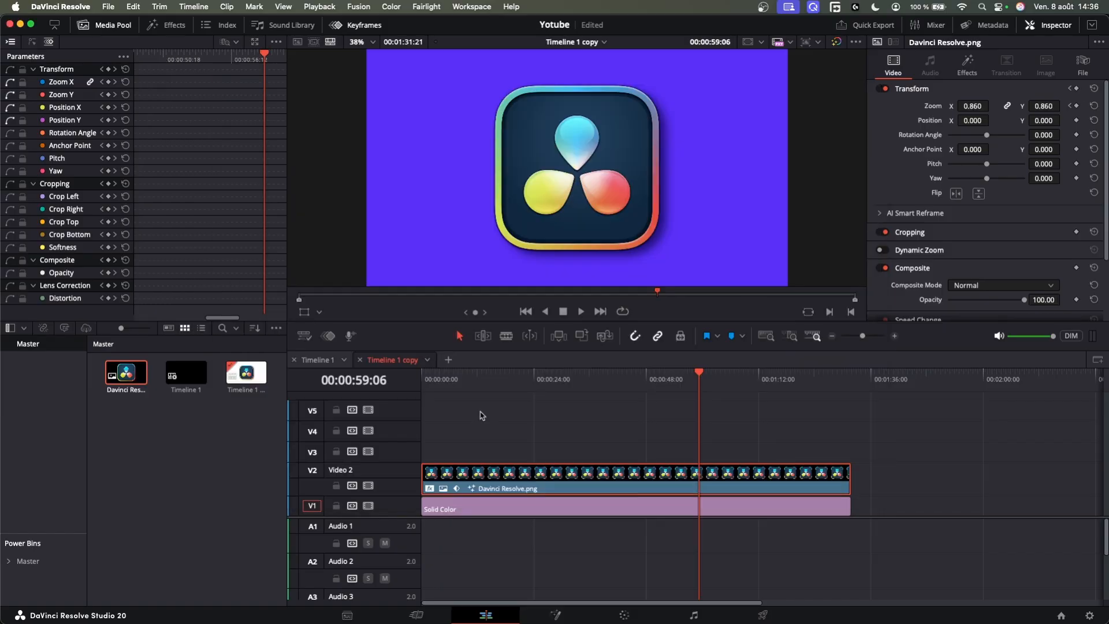
Jump the playhead repeatedly to the pointer's location along the timeline, including 00:01:12:08, 00:01:27:04 and 00:00:46:16
key(q)
key(q)
key(q)
key(q)
key(q)
key(q)
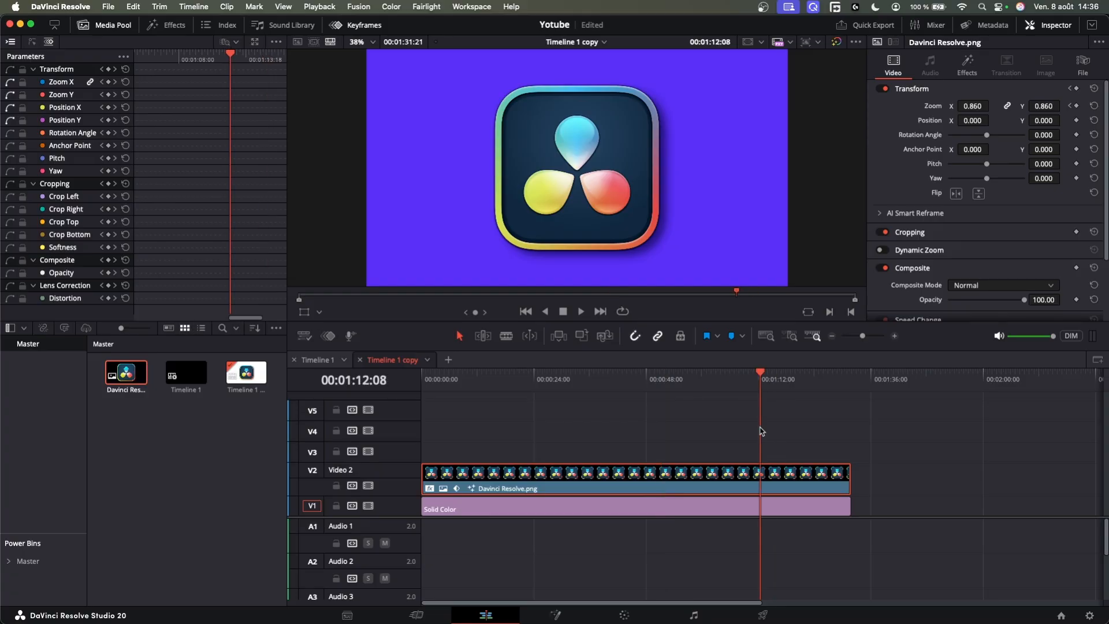
key(q)
key(q)
key(q)
key(q)
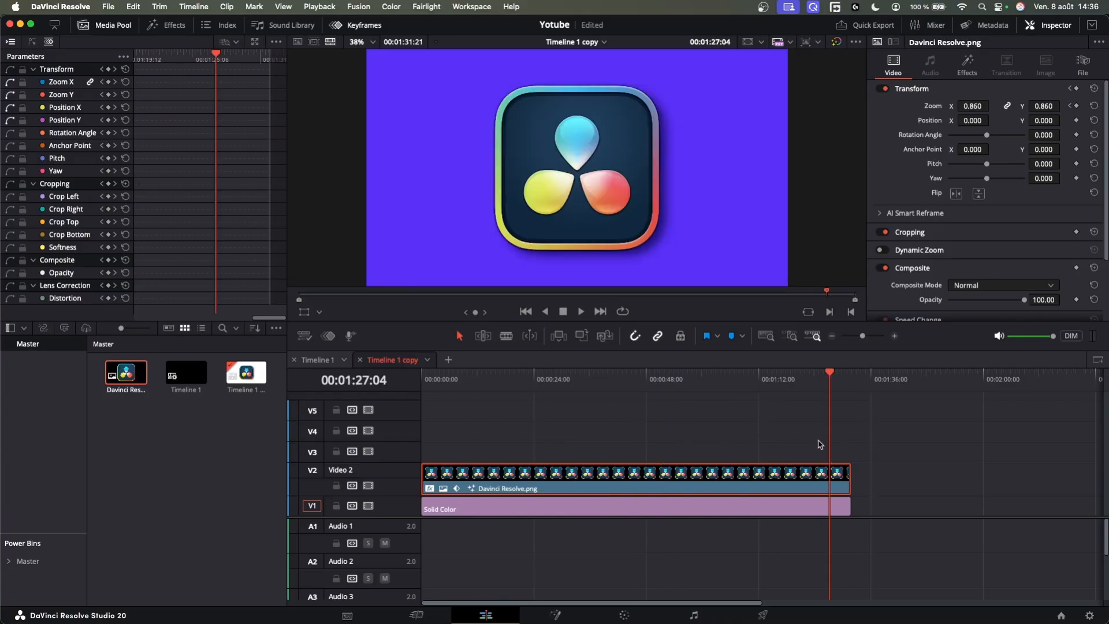
key(q)
key(q)
key(q)
key(q)
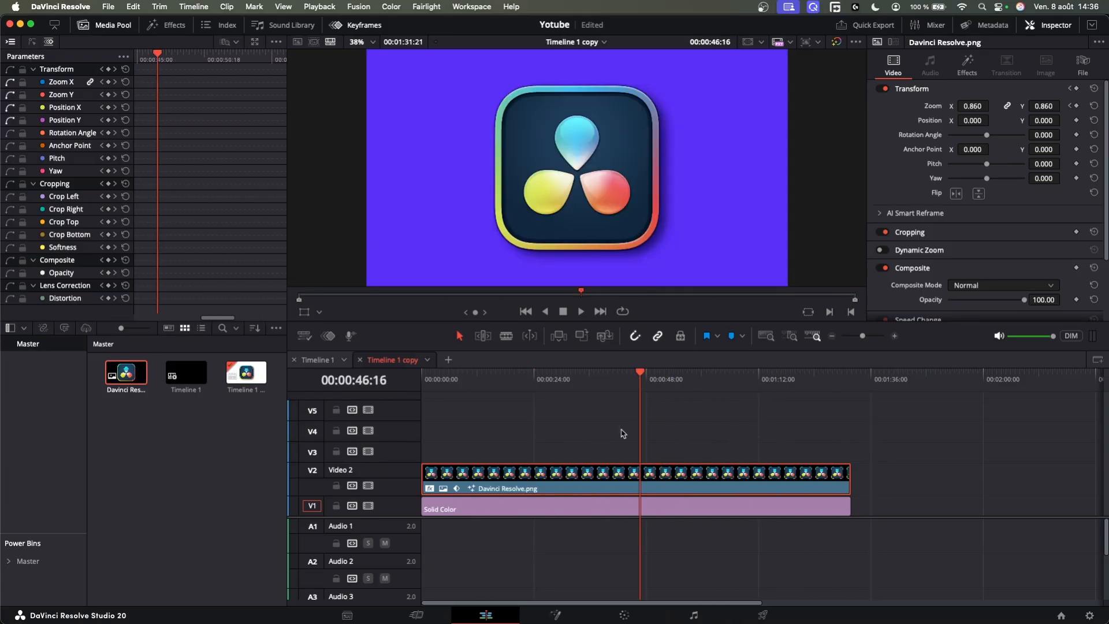
key(q)
key(q)
key(q)
key(q)
key(q)
key(q)
Open an additional empty timeline tab and return to Timeline 1 copy
click(449, 359)
key(q)
key(q)
click(472, 359)
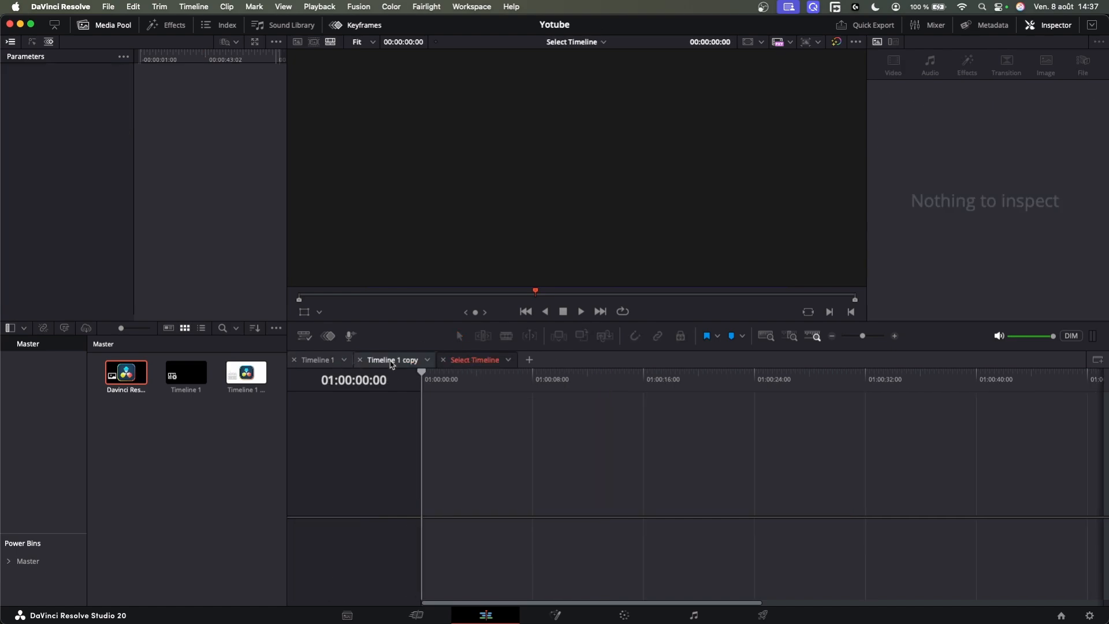
click(392, 360)
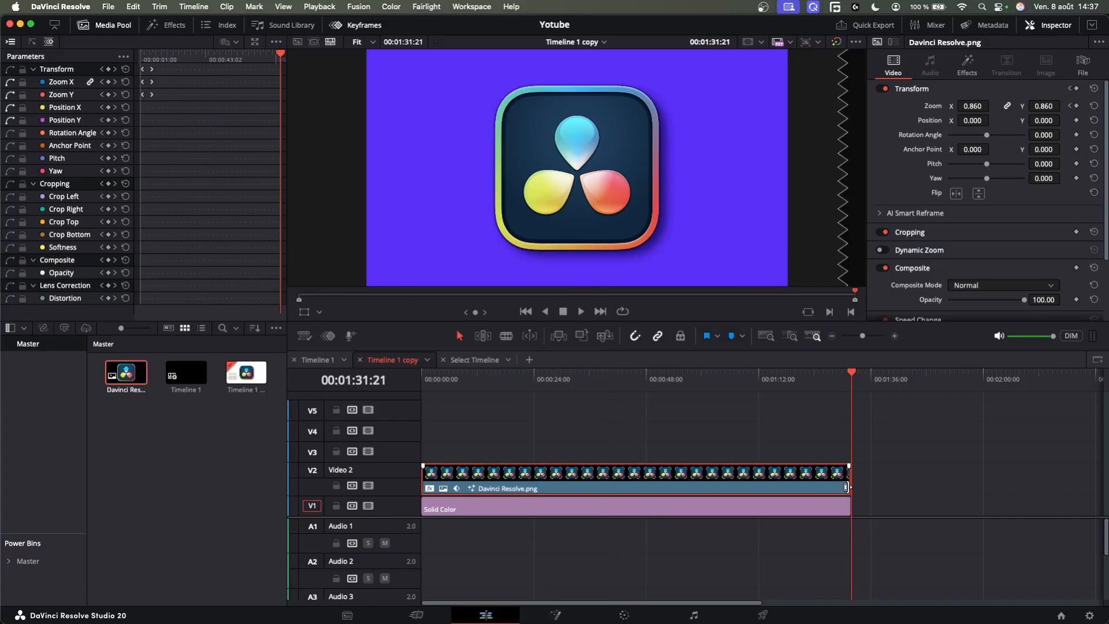
click(505, 490)
drag(580, 456, 798, 456)
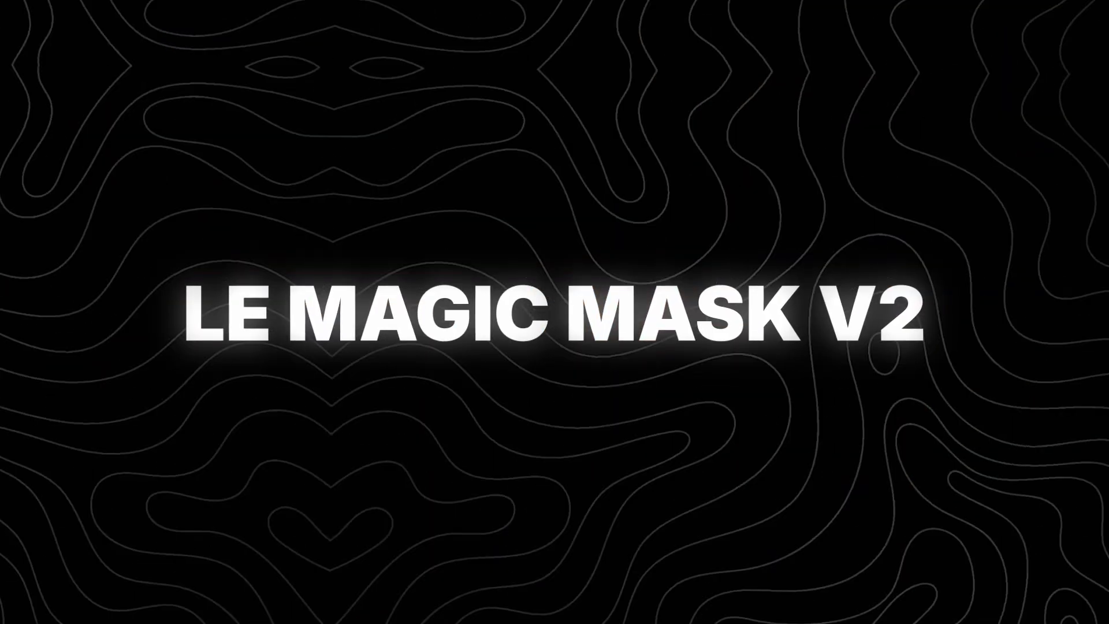